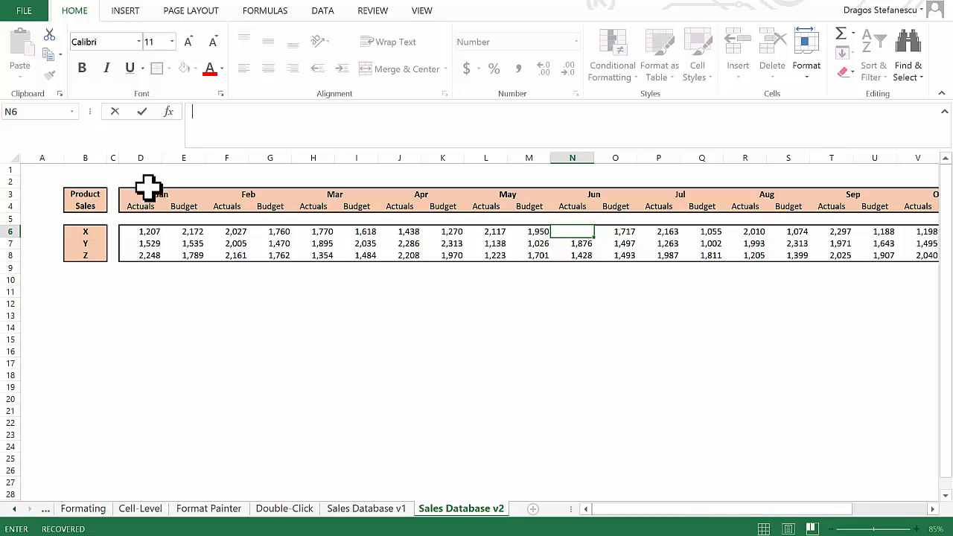
Step: Look over the sales table from January to December and shrink the formula bar to a single line
{"action": "left_click_drag", "start_coordinate": [155, 195], "coordinate": [798, 264]}
{"action": "left_click", "coordinate": [729, 302]}
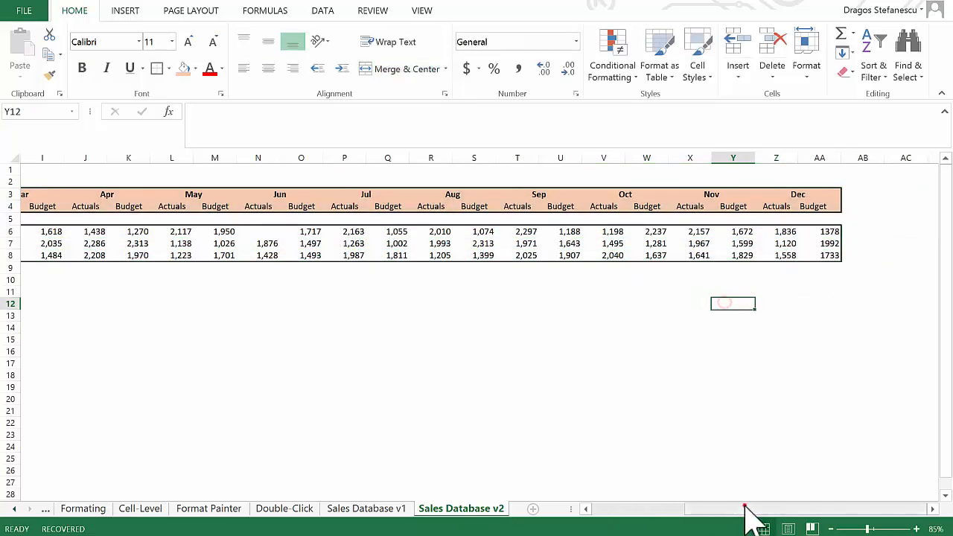
{"action": "left_click_drag", "start_coordinate": [749, 515], "coordinate": [655, 515]}
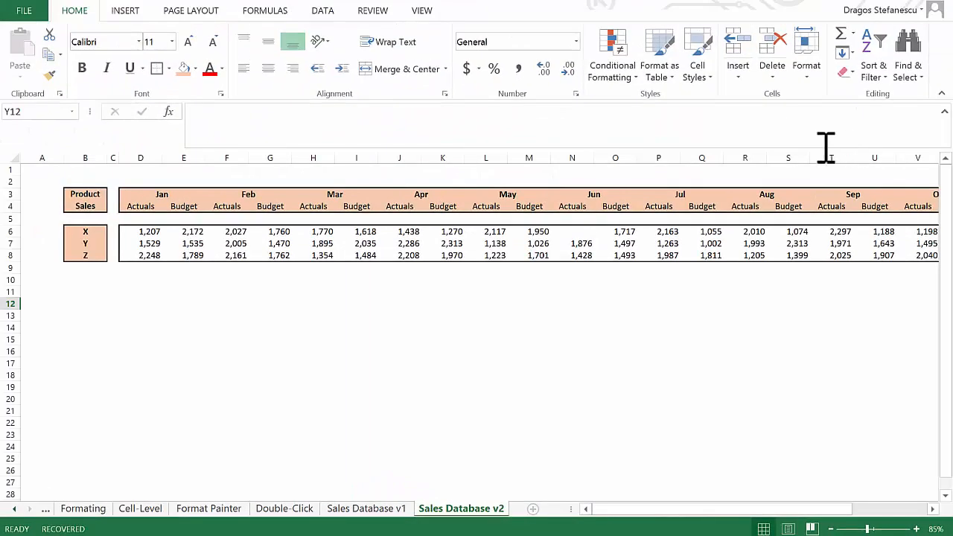
{"action": "left_click_drag", "start_coordinate": [823, 147], "coordinate": [819, 123]}
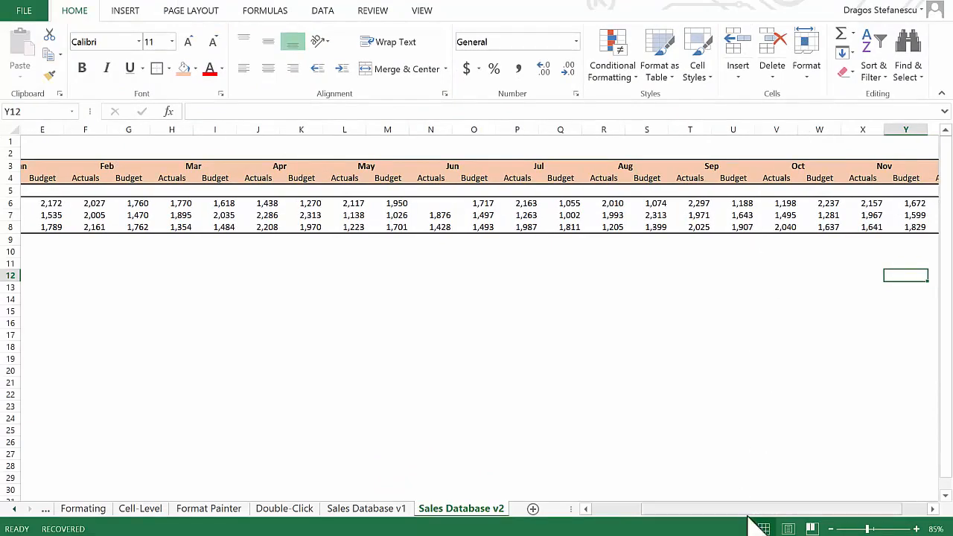
{"action": "left_click_drag", "start_coordinate": [733, 513], "coordinate": [621, 511]}
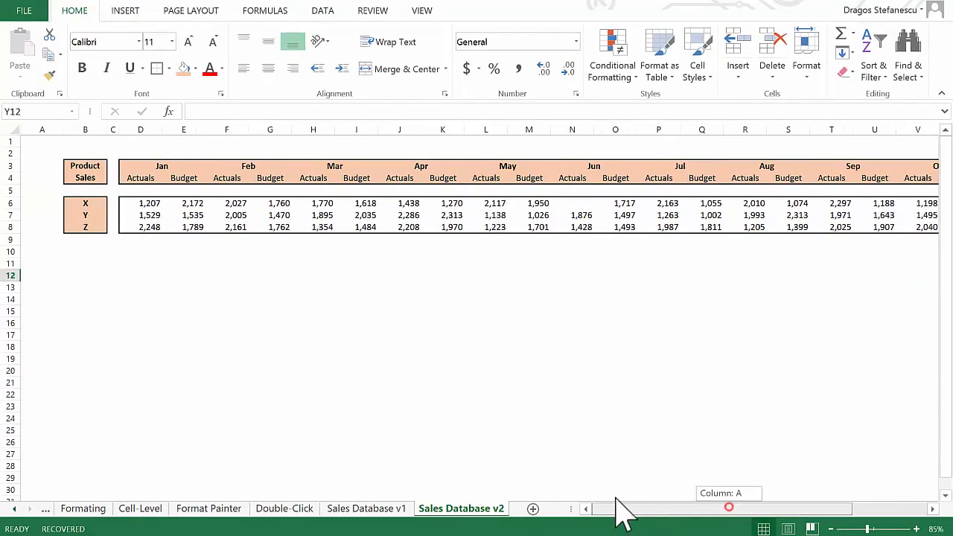
Step: Hide the January Budget column (E) in the sales table
{"action": "left_click", "coordinate": [173, 204]}
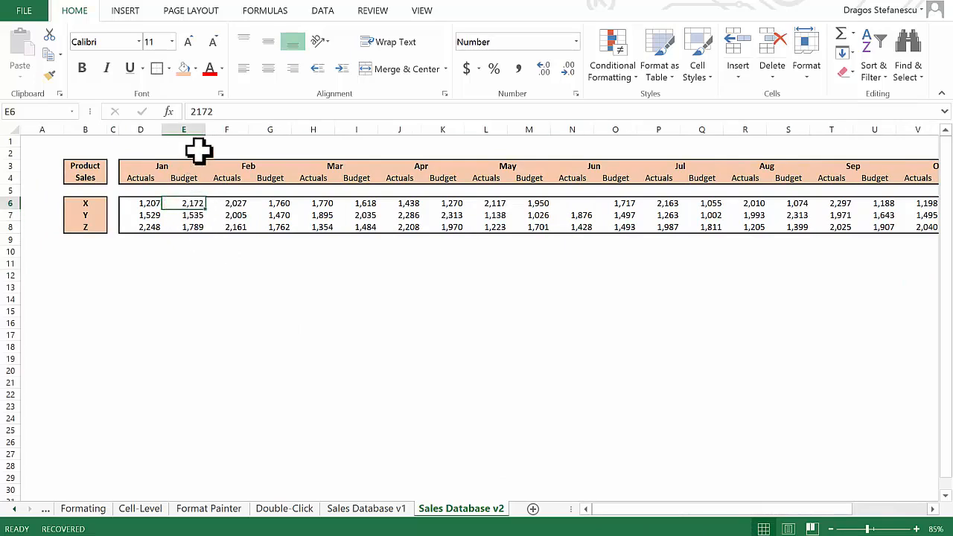
{"action": "left_click", "coordinate": [319, 10]}
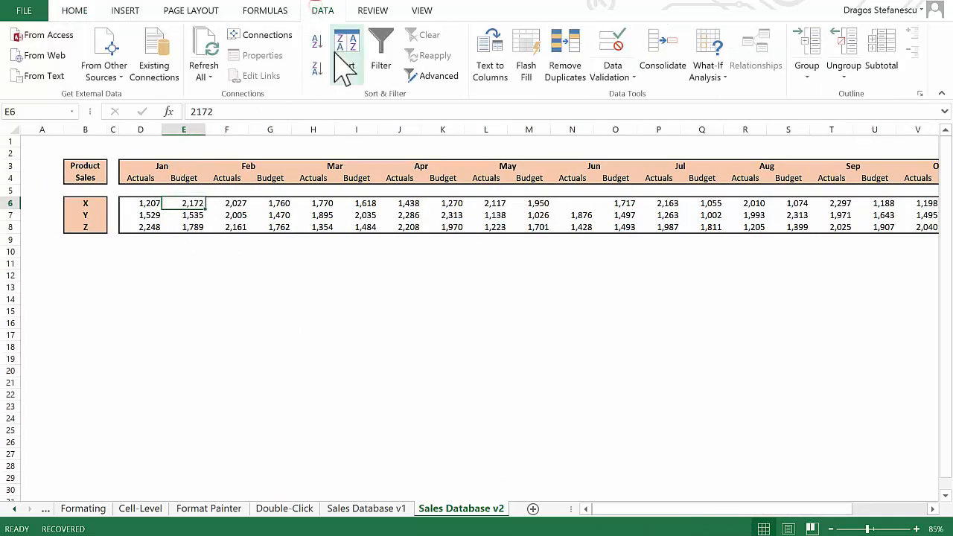
{"action": "left_click", "coordinate": [183, 128]}
{"action": "right_click", "coordinate": [184, 119]}
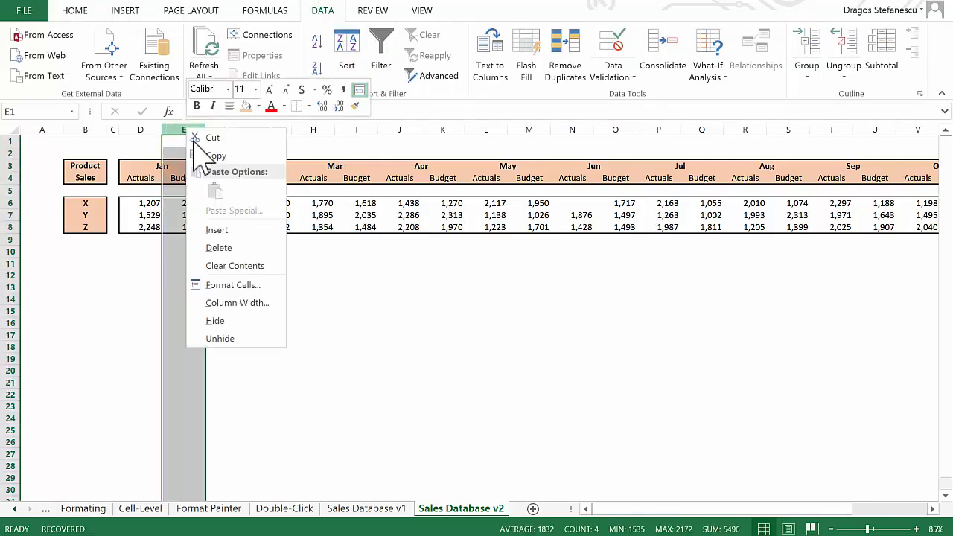
{"action": "left_click", "coordinate": [223, 320]}
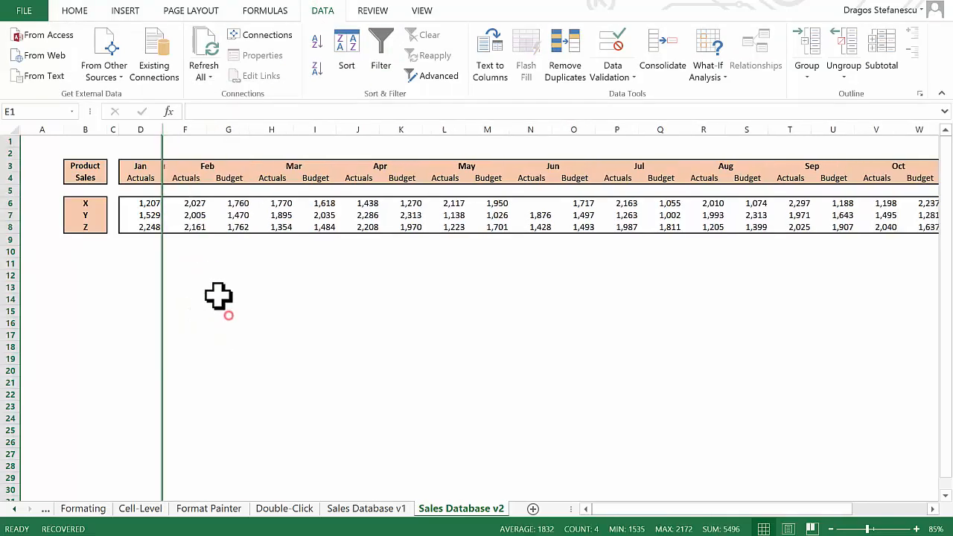
{"action": "left_click", "coordinate": [227, 289]}
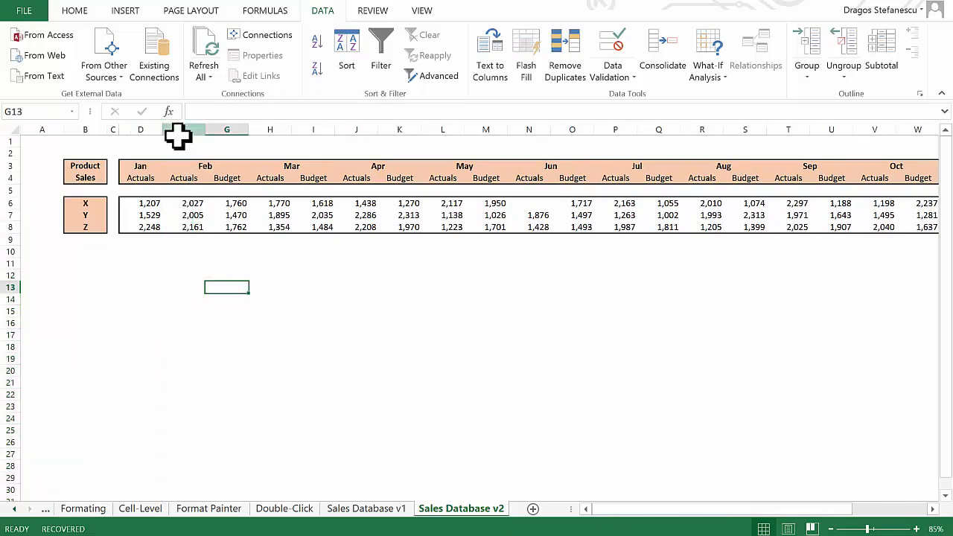
Step: Hide the March Budget column (I) in the sales table
{"action": "left_click", "coordinate": [236, 131]}
{"action": "left_click", "coordinate": [323, 128]}
{"action": "right_click", "coordinate": [323, 129]}
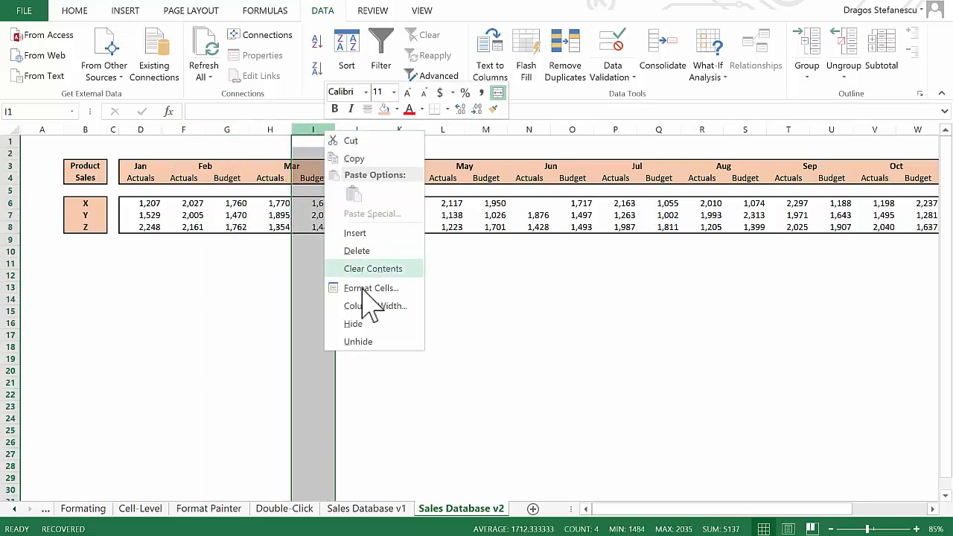
{"action": "left_click", "coordinate": [371, 323]}
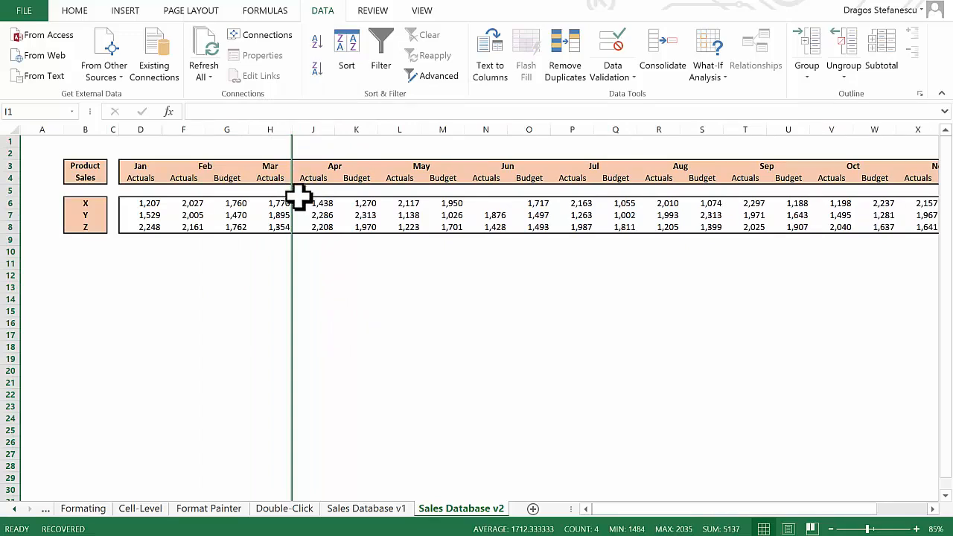
Step: Unhide the January Budget column (E)
{"action": "right_click", "coordinate": [165, 127]}
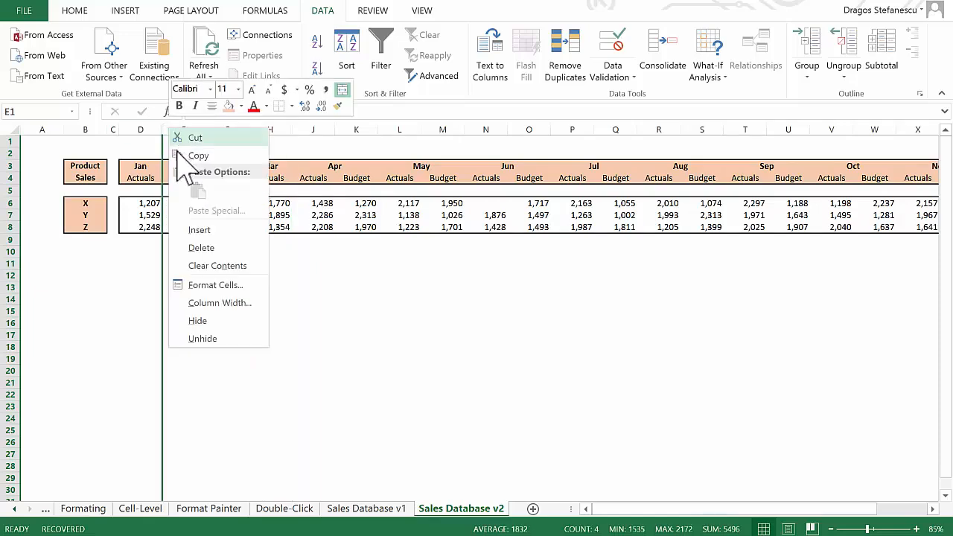
{"action": "left_click", "coordinate": [193, 338]}
{"action": "left_click", "coordinate": [186, 299]}
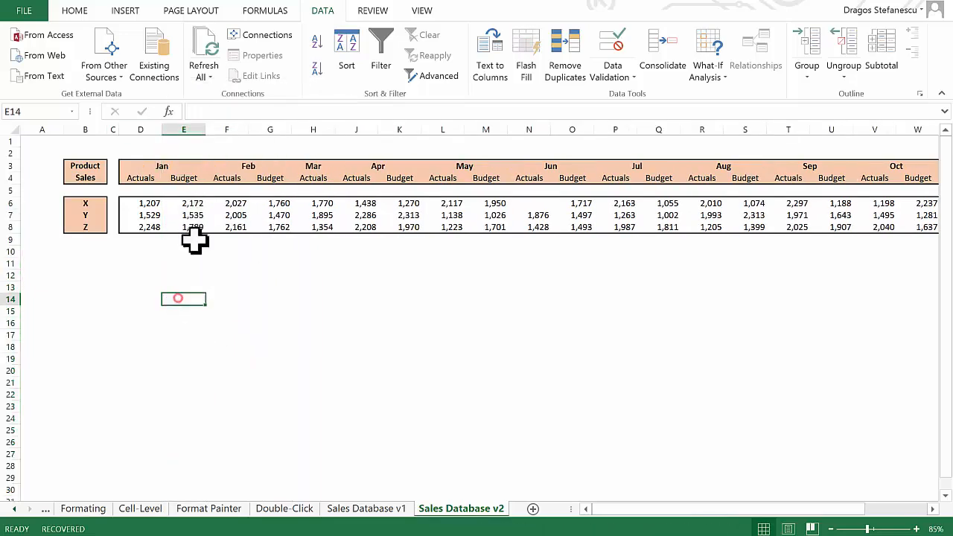
Step: Bring back the hidden March Budget column (I) between columns H and J
{"action": "left_click", "coordinate": [344, 129]}
{"action": "right_click", "coordinate": [344, 128]}
{"action": "left_click", "coordinate": [365, 345]}
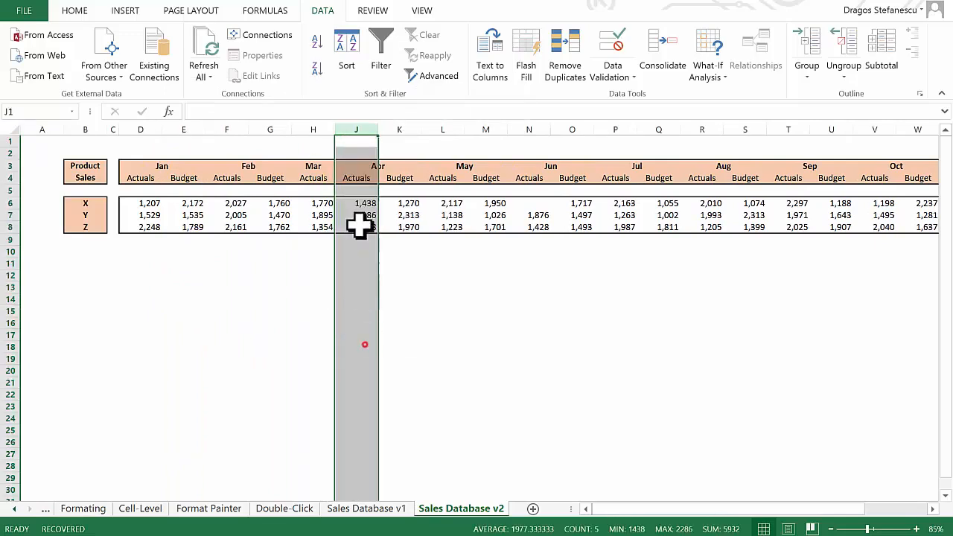
{"action": "left_click_drag", "start_coordinate": [337, 126], "coordinate": [382, 131]}
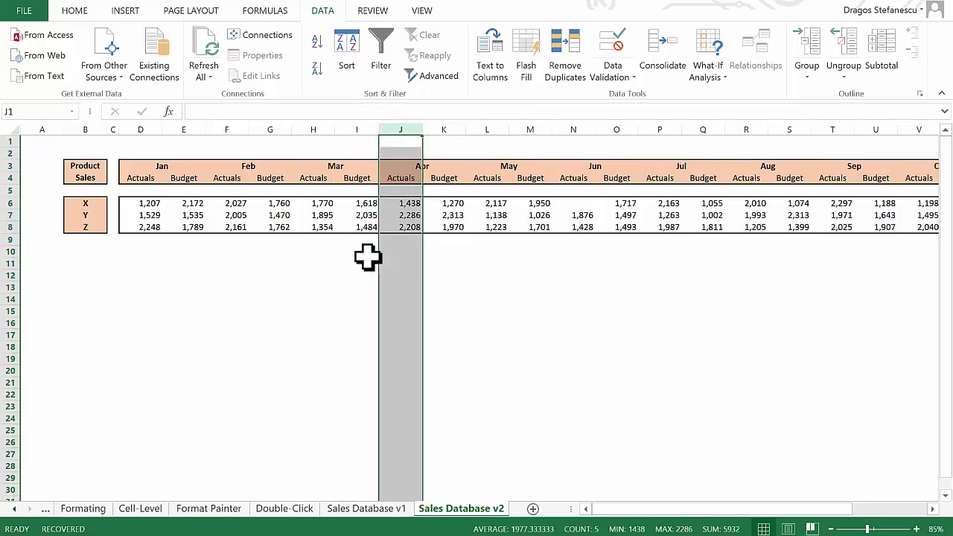
{"action": "left_click", "coordinate": [356, 273]}
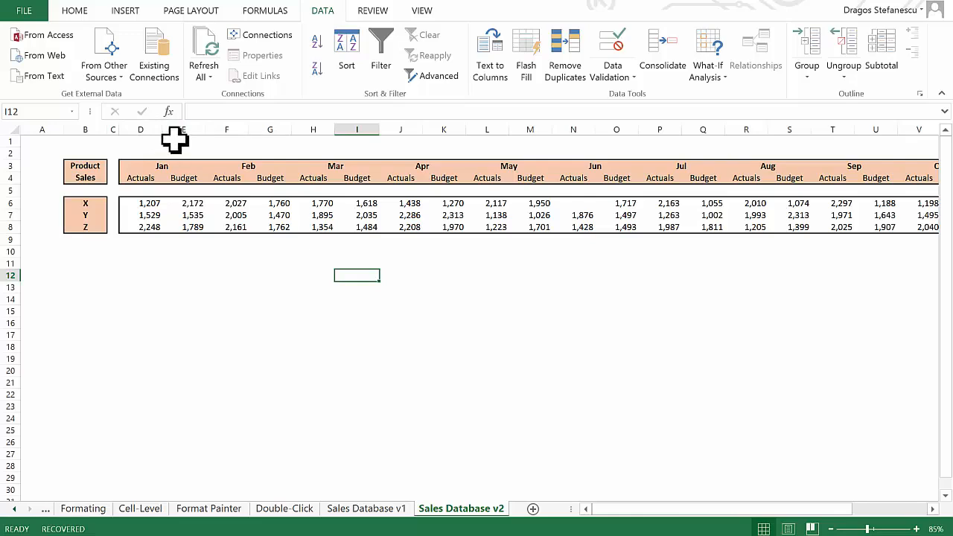
Step: Group the January Budget column (E), and group row 7 of product Y
{"action": "left_click", "coordinate": [215, 265]}
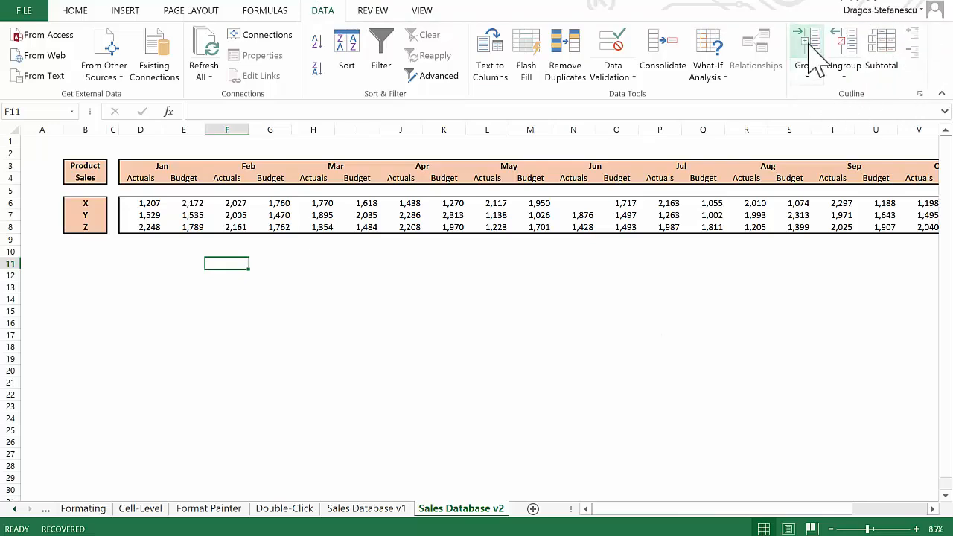
{"action": "left_click", "coordinate": [188, 301]}
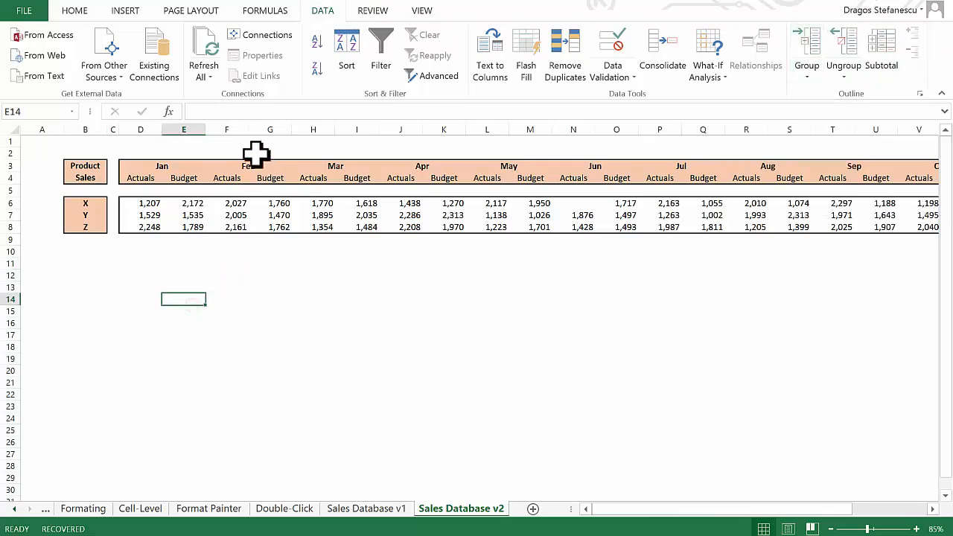
{"action": "left_click", "coordinate": [193, 130]}
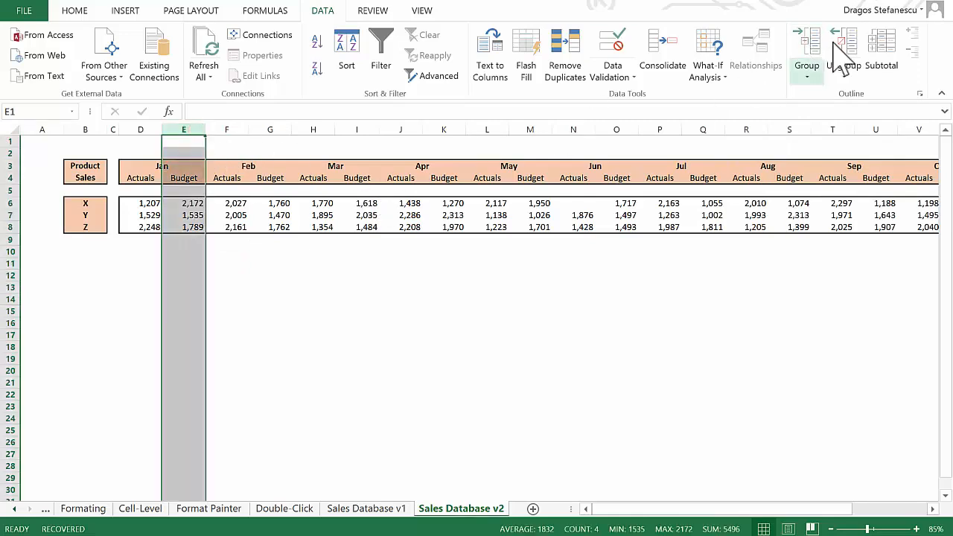
{"action": "left_click", "coordinate": [800, 50]}
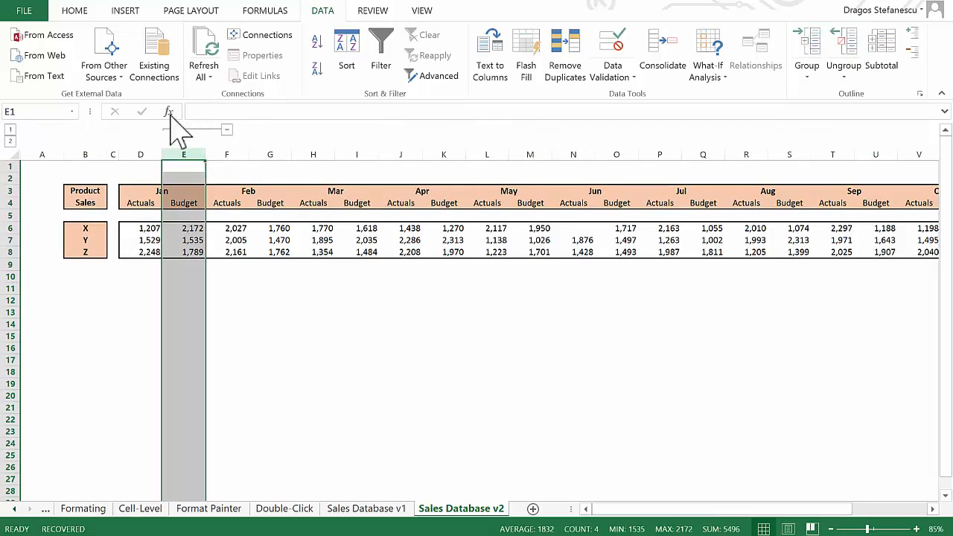
{"action": "left_click", "coordinate": [6, 240]}
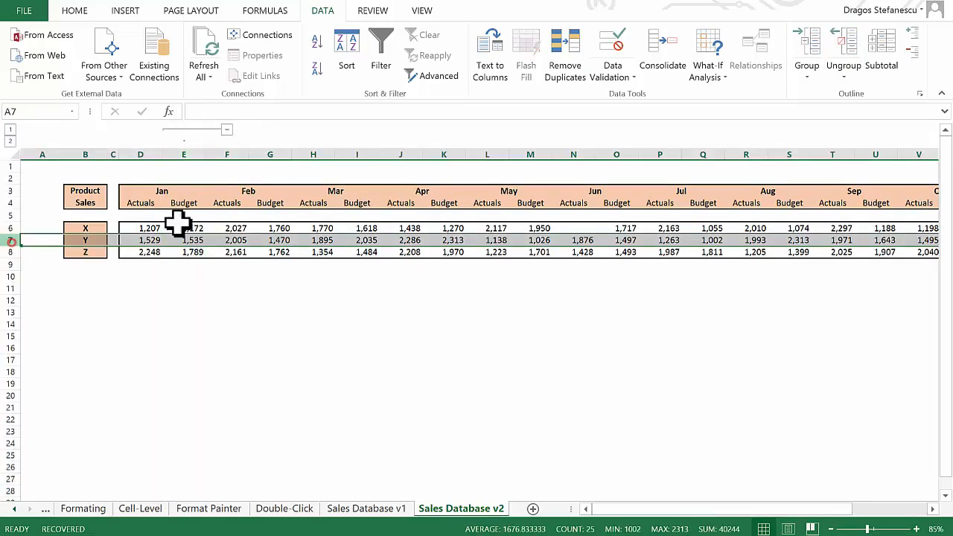
{"action": "left_click", "coordinate": [814, 54]}
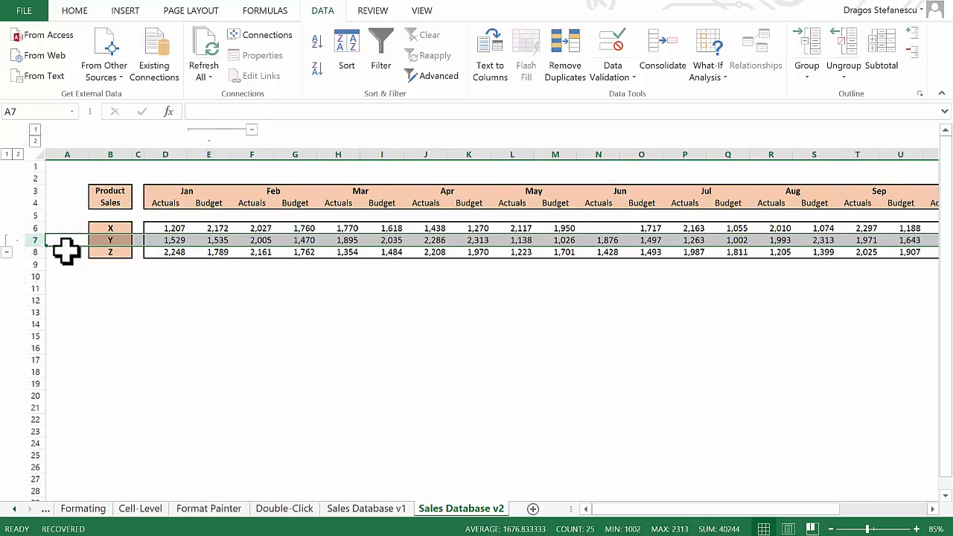
Step: Group the February Budget column (G), keeping it at a single outline level
{"action": "left_click", "coordinate": [309, 224]}
{"action": "left_click", "coordinate": [303, 155]}
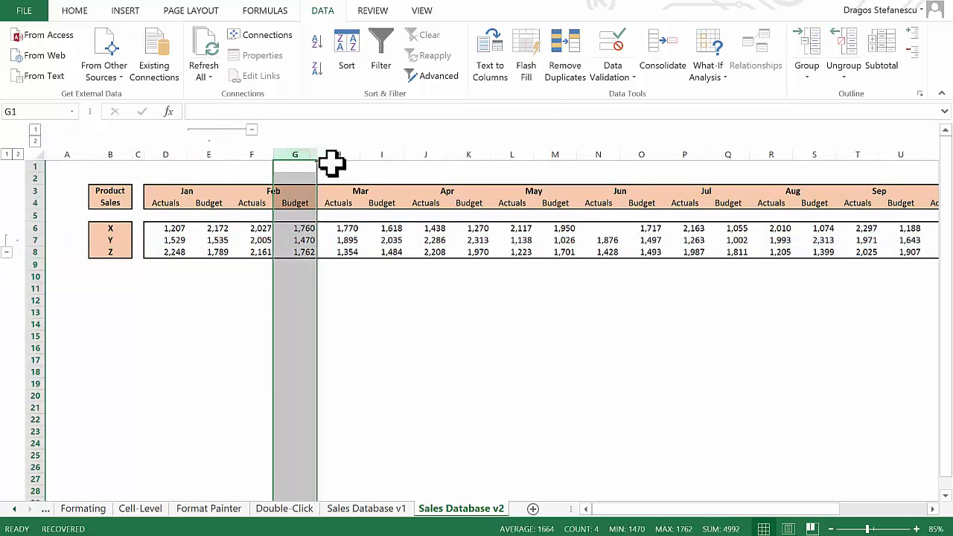
{"action": "left_click", "coordinate": [822, 46]}
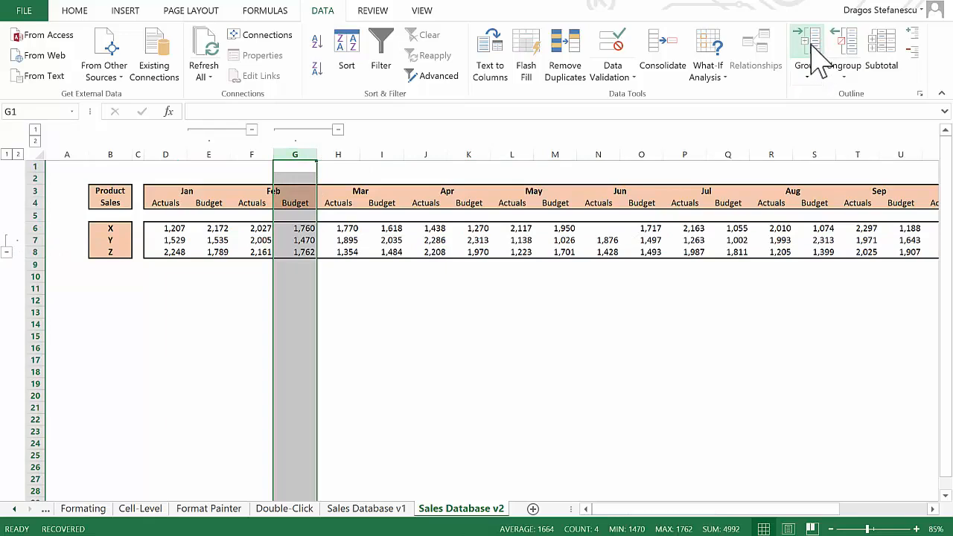
{"action": "left_click", "coordinate": [813, 53]}
{"action": "key", "text": "ctrl+z"}
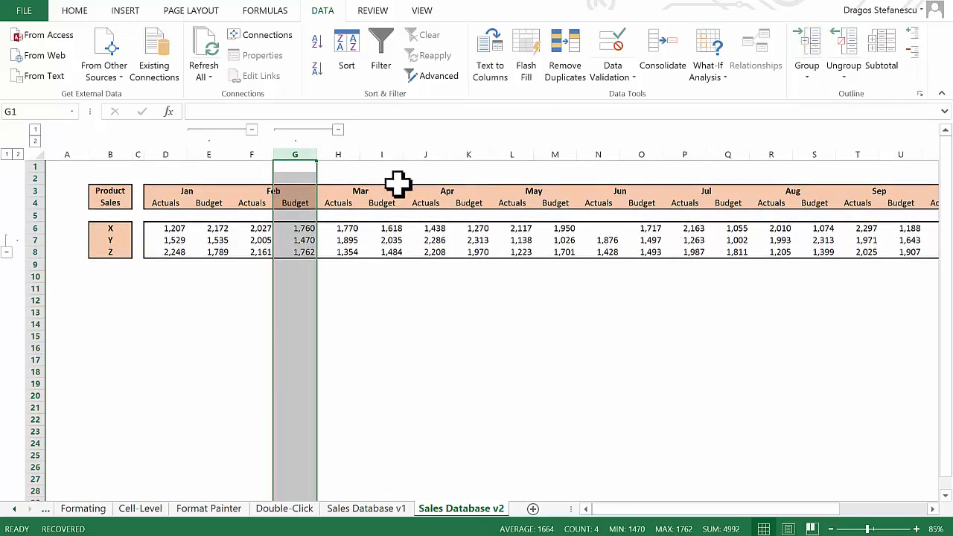
Step: Group each Budget column from March to July separately (columns I, K, M, O and Q)
{"action": "left_click", "coordinate": [382, 154]}
{"action": "left_click", "coordinate": [815, 59]}
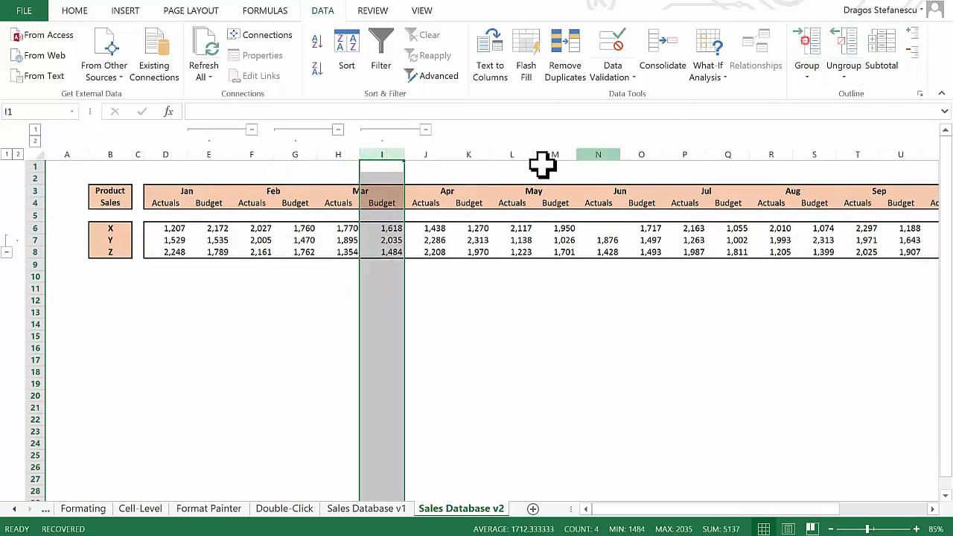
{"action": "left_click", "coordinate": [469, 154]}
{"action": "left_click", "coordinate": [823, 56]}
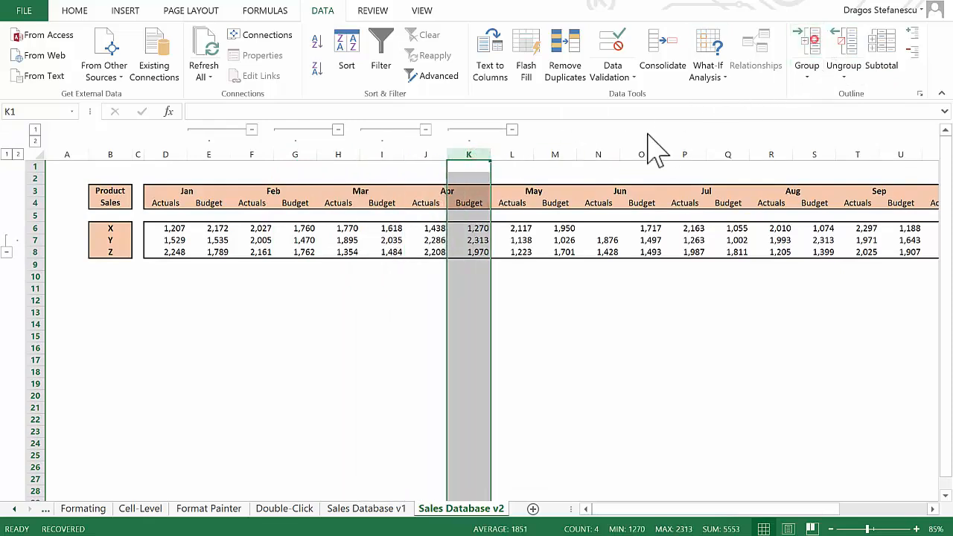
{"action": "left_click", "coordinate": [566, 154]}
{"action": "left_click", "coordinate": [814, 59]}
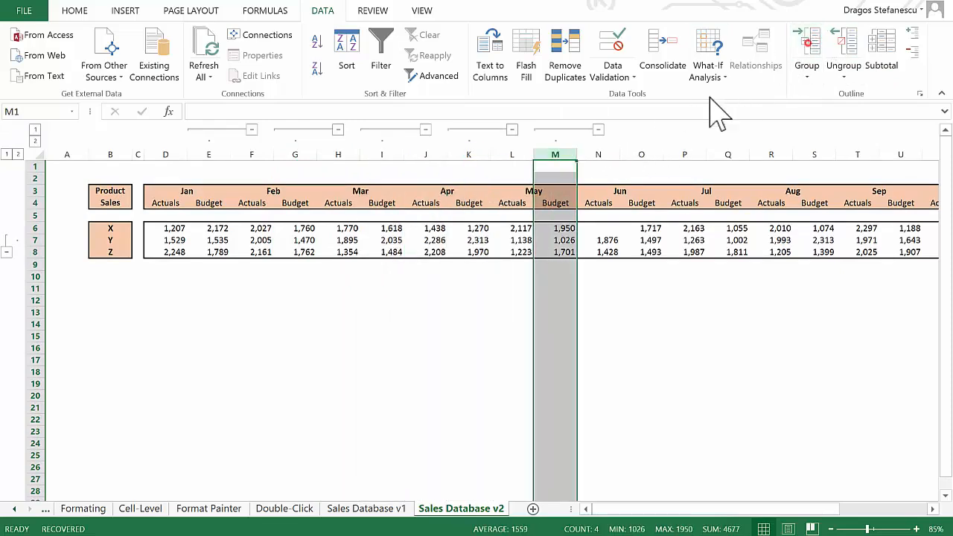
{"action": "left_click", "coordinate": [642, 147]}
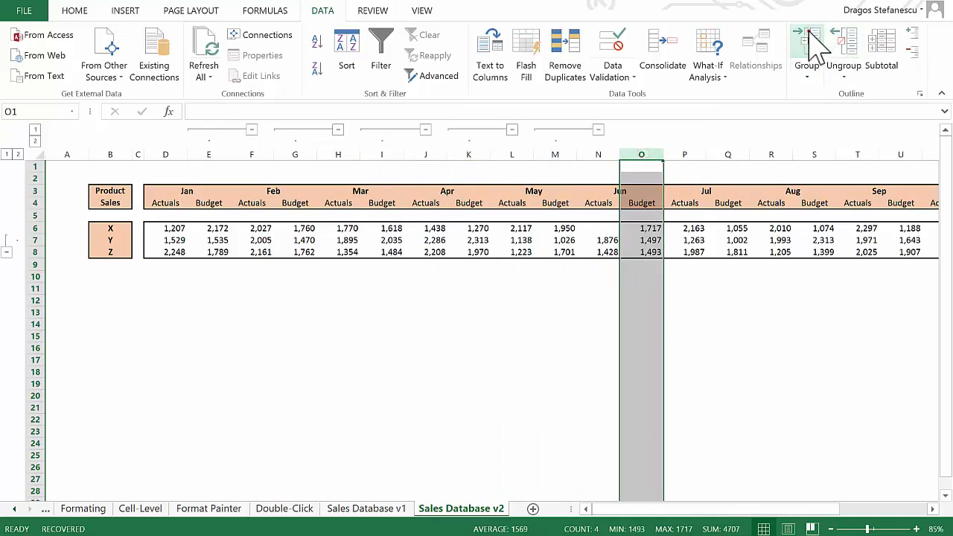
{"action": "left_click", "coordinate": [810, 44]}
{"action": "left_click", "coordinate": [729, 152]}
{"action": "left_click", "coordinate": [809, 52]}
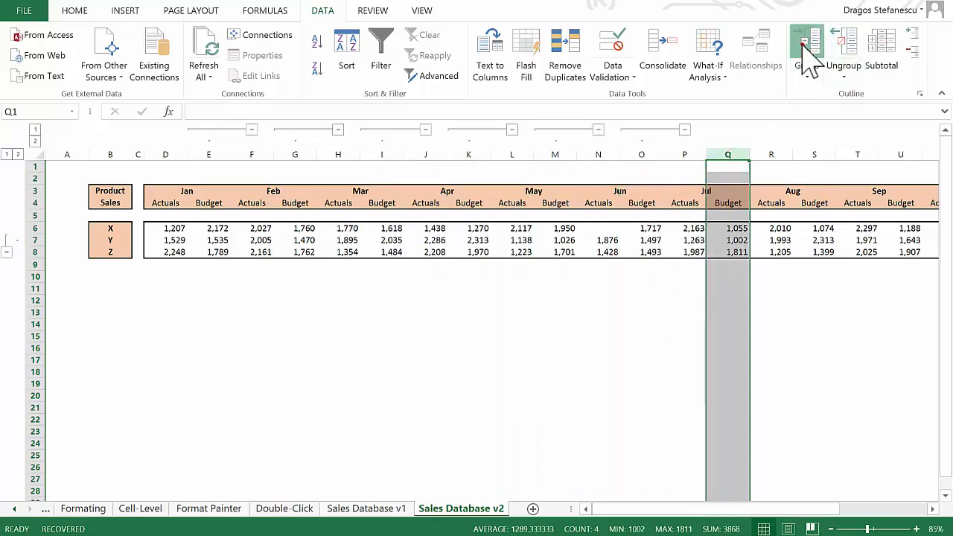
Step: Group each Budget column from August to December separately (columns S, U, W, Y and AA)
{"action": "left_click_drag", "start_coordinate": [637, 514], "coordinate": [708, 514]}
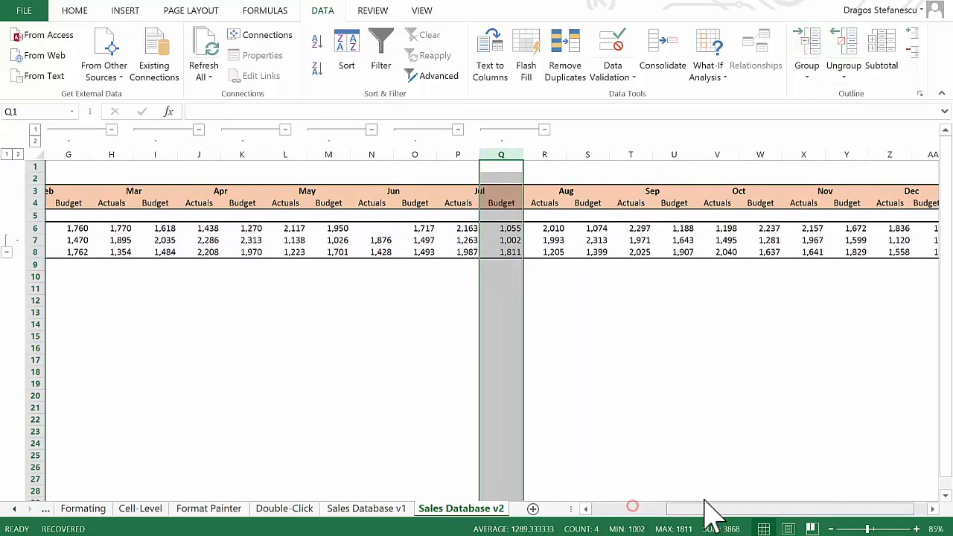
{"action": "left_click", "coordinate": [600, 154]}
{"action": "left_click", "coordinate": [809, 52]}
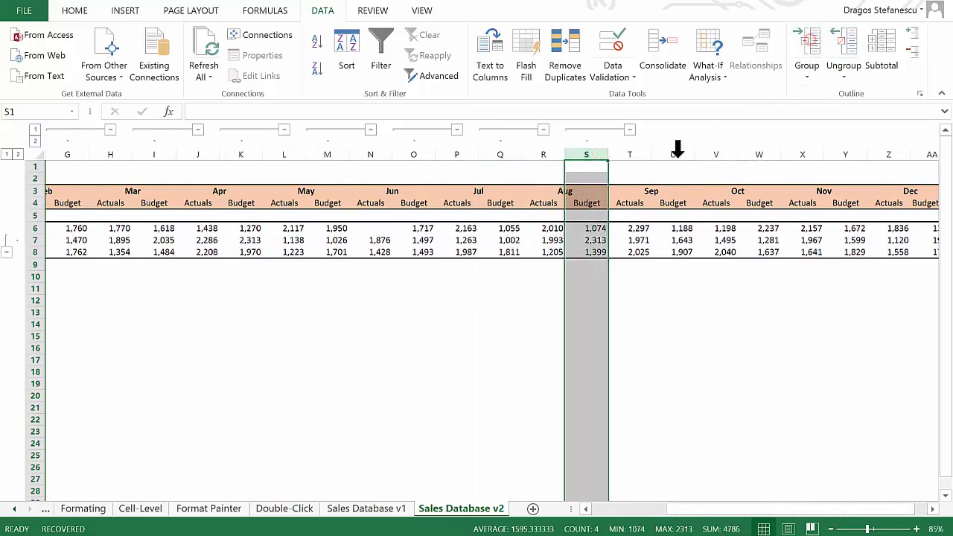
{"action": "left_click", "coordinate": [675, 153]}
{"action": "left_click", "coordinate": [809, 52]}
{"action": "left_click", "coordinate": [759, 154]}
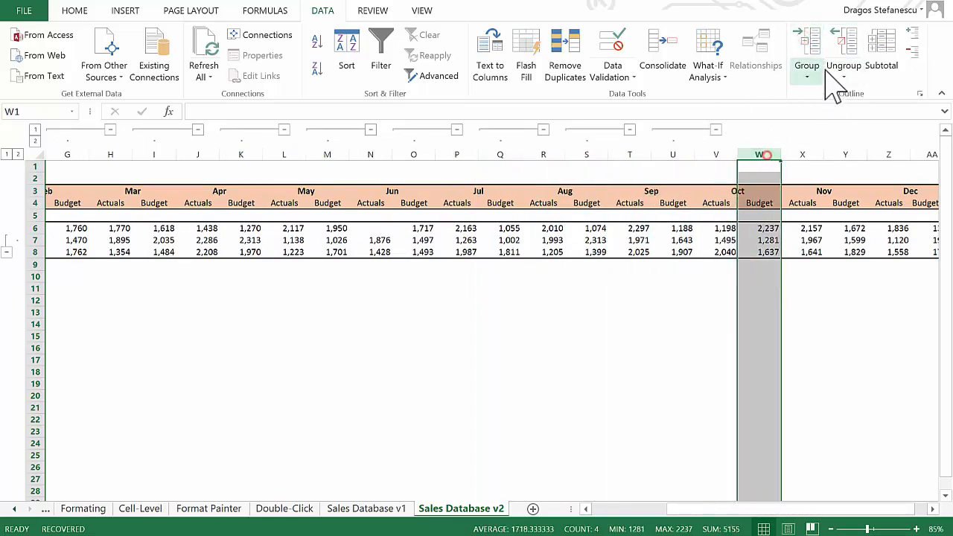
{"action": "left_click", "coordinate": [807, 51]}
{"action": "left_click", "coordinate": [840, 154]}
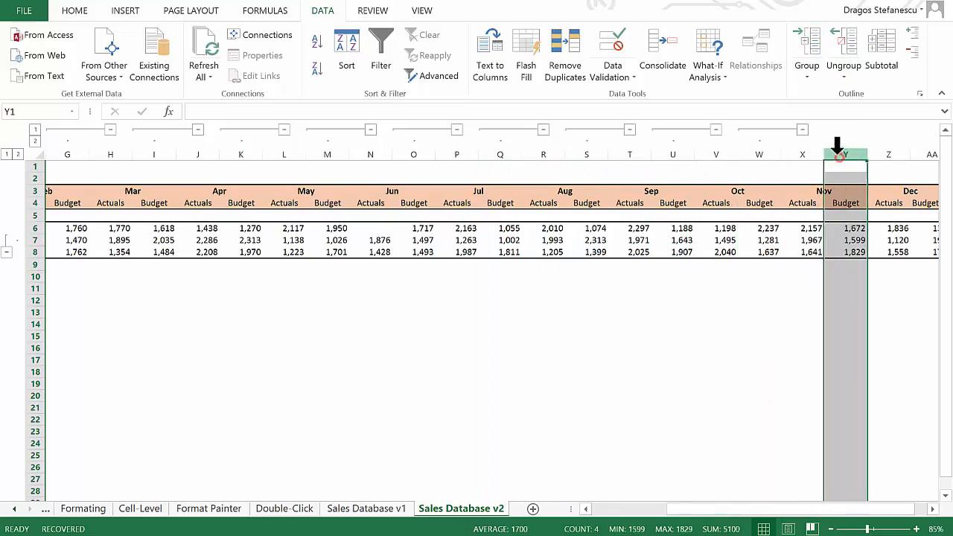
{"action": "left_click", "coordinate": [807, 51]}
{"action": "left_click", "coordinate": [893, 154]}
{"action": "left_click", "coordinate": [808, 52]}
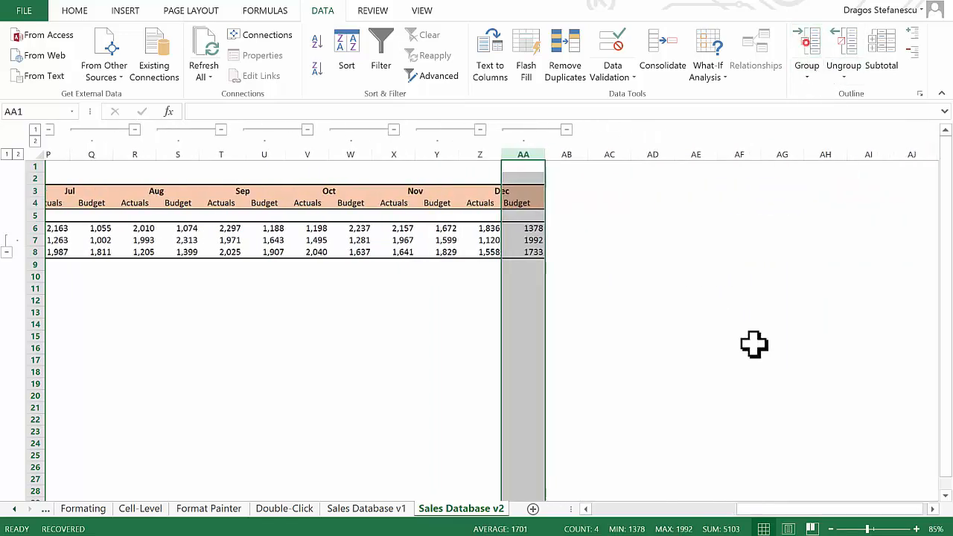
Step: Collapse the January to May Budget column groups one by one, and collapse the row group of product Y
{"action": "left_click", "coordinate": [610, 349]}
{"action": "left_click_drag", "start_coordinate": [793, 512], "coordinate": [619, 506]}
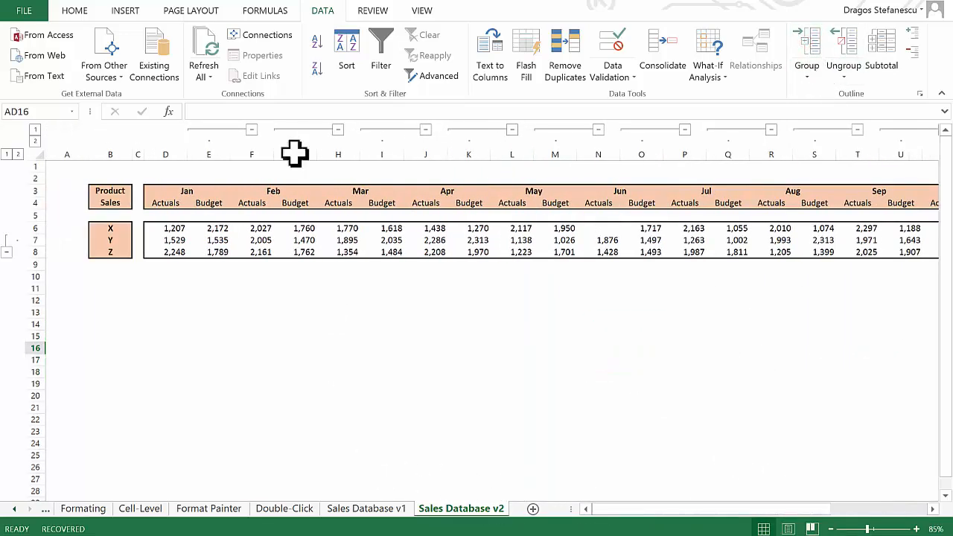
{"action": "left_click", "coordinate": [338, 130]}
{"action": "left_click", "coordinate": [252, 131]}
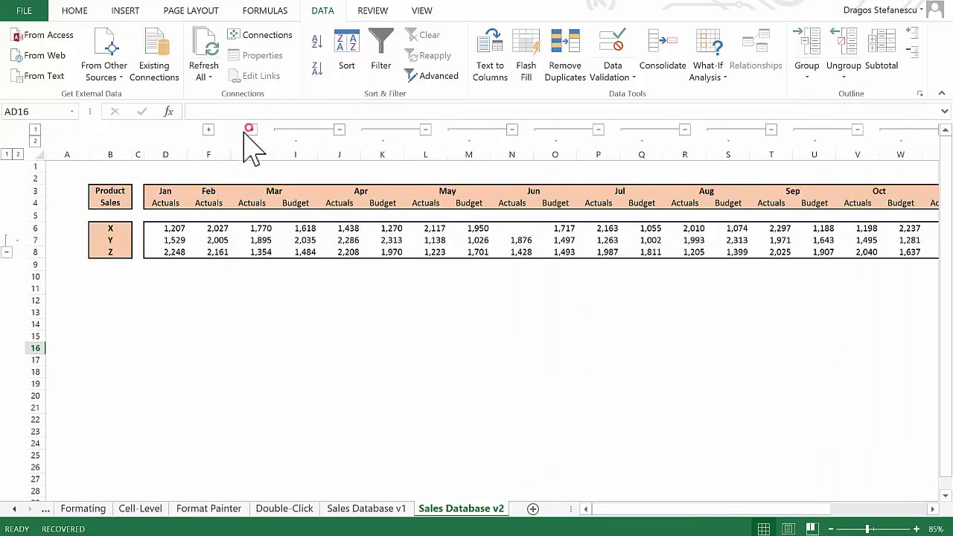
{"action": "left_click", "coordinate": [339, 129]}
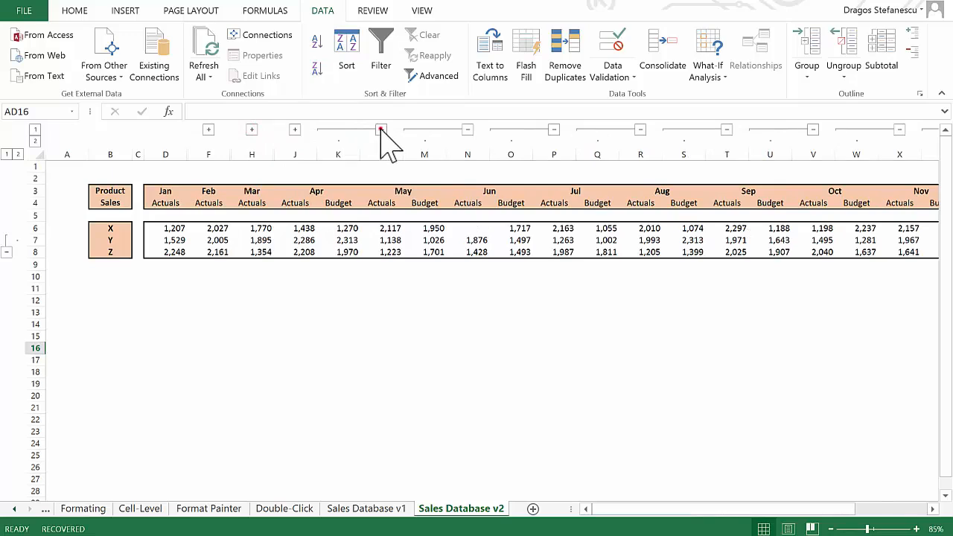
{"action": "left_click", "coordinate": [381, 130]}
{"action": "left_click", "coordinate": [424, 130]}
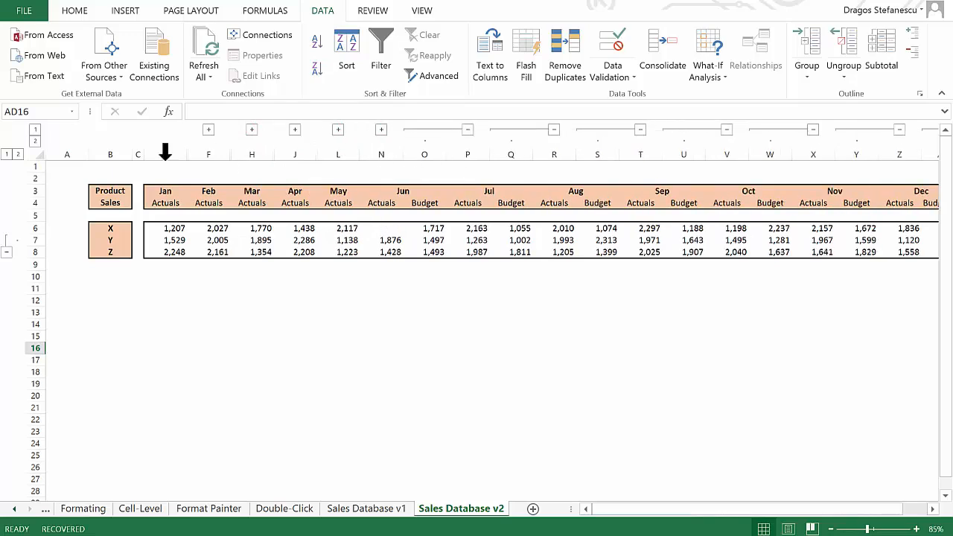
{"action": "left_click", "coordinate": [6, 251]}
Step: Collapse all Budget column groups at once, and expand every column and row group again
{"action": "left_click_drag", "start_coordinate": [700, 510], "coordinate": [549, 499]}
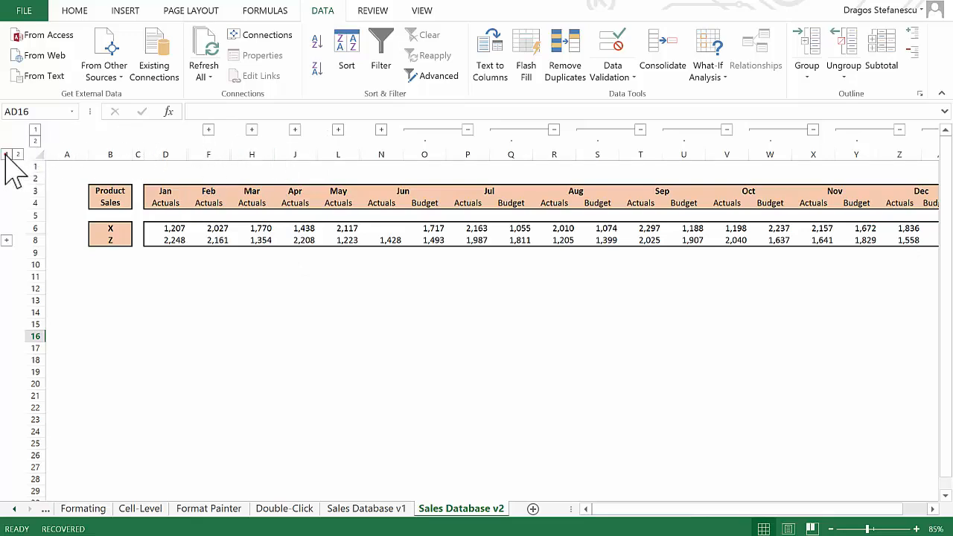
{"action": "left_click", "coordinate": [34, 131]}
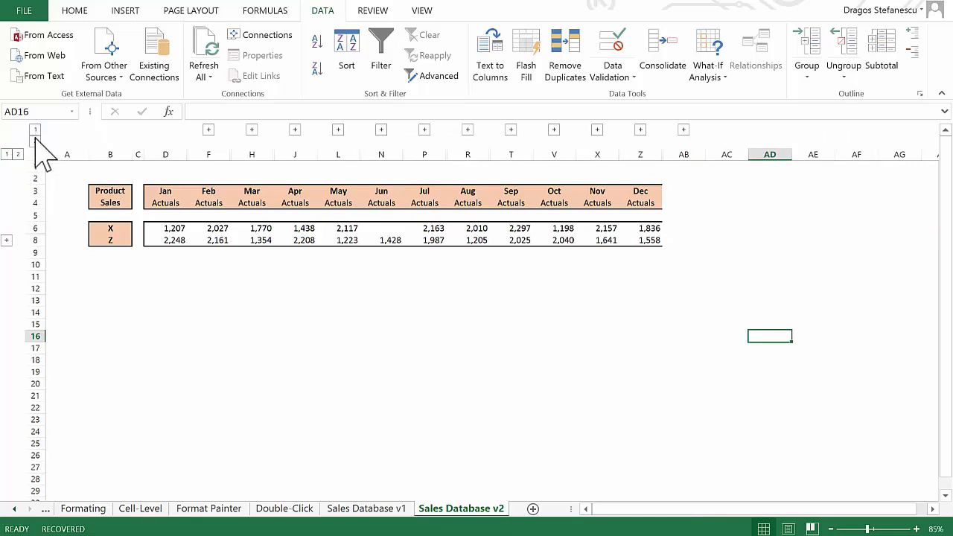
{"action": "left_click", "coordinate": [33, 140]}
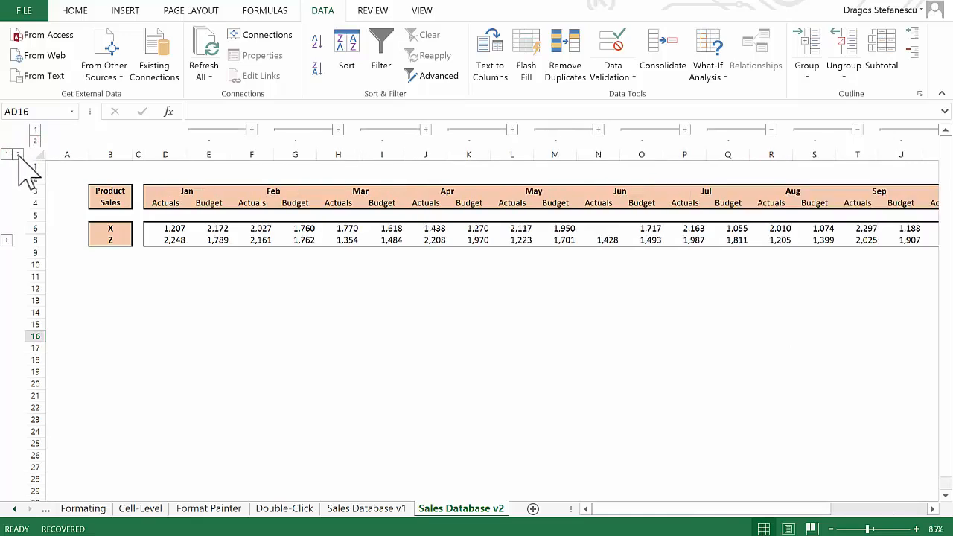
{"action": "left_click", "coordinate": [17, 155]}
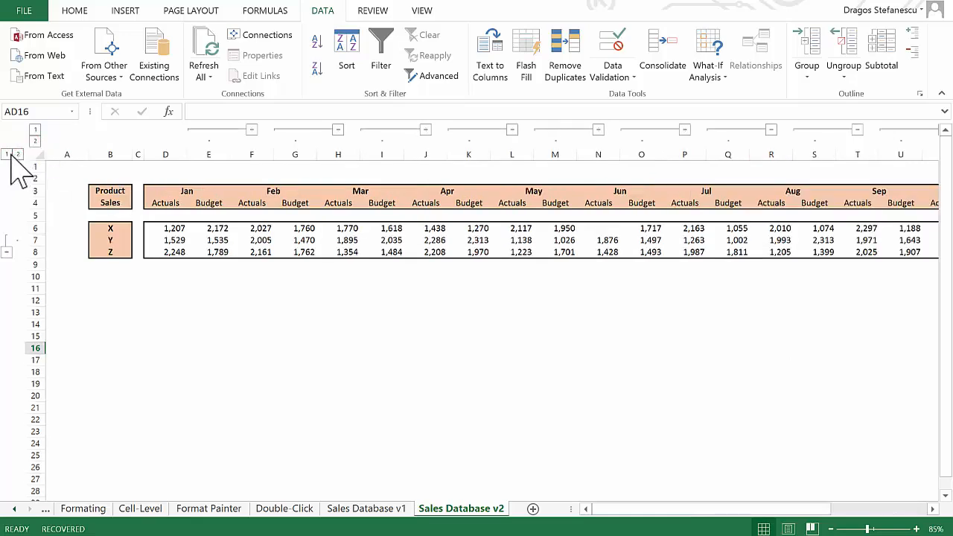
Step: Collapse all row groups and all column groups to outline level 1
{"action": "left_click", "coordinate": [9, 154]}
{"action": "left_click", "coordinate": [34, 129]}
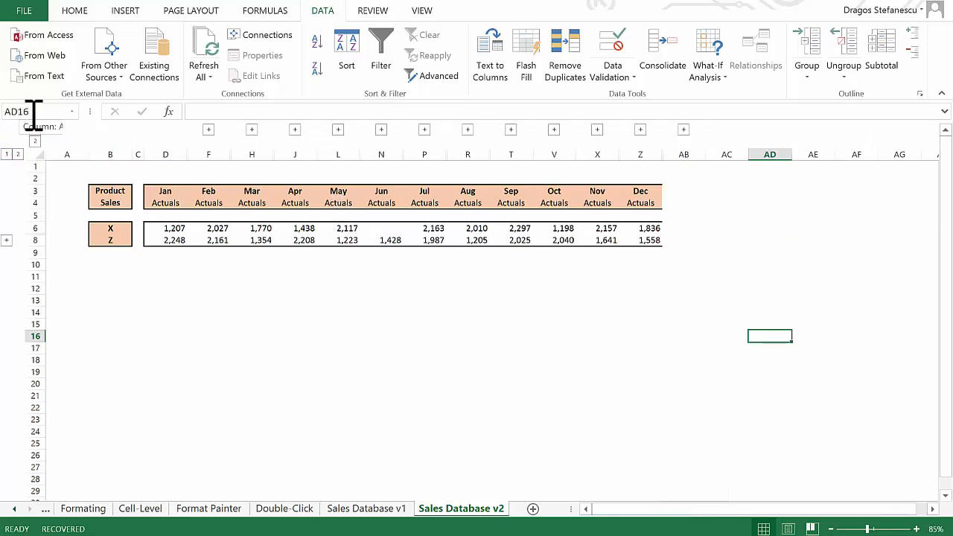
{"action": "left_click", "coordinate": [259, 266]}
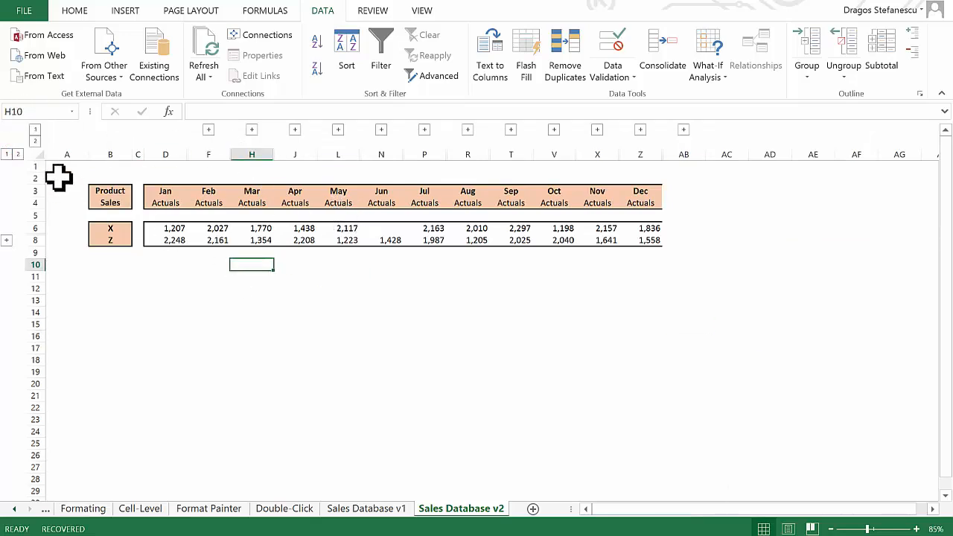
Step: Ungroup the rows from product X to product Z (rows 6 to 8)
{"action": "left_click_drag", "start_coordinate": [34, 168], "coordinate": [47, 260]}
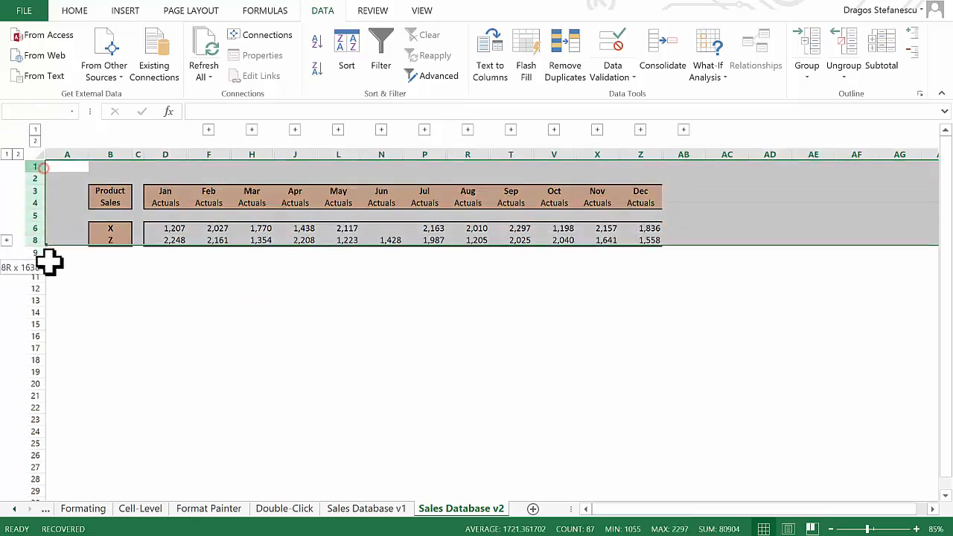
{"action": "left_click", "coordinate": [126, 322]}
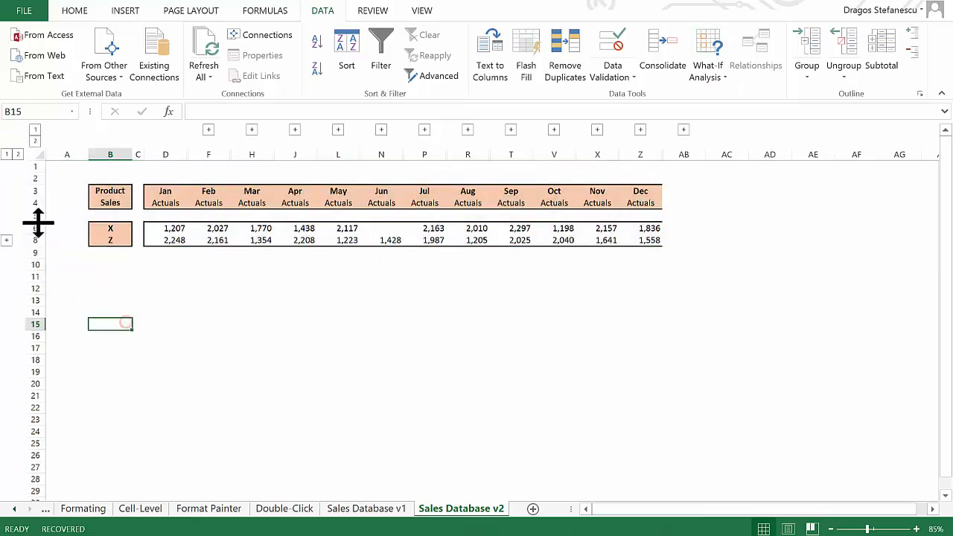
{"action": "left_click_drag", "start_coordinate": [28, 229], "coordinate": [36, 240]}
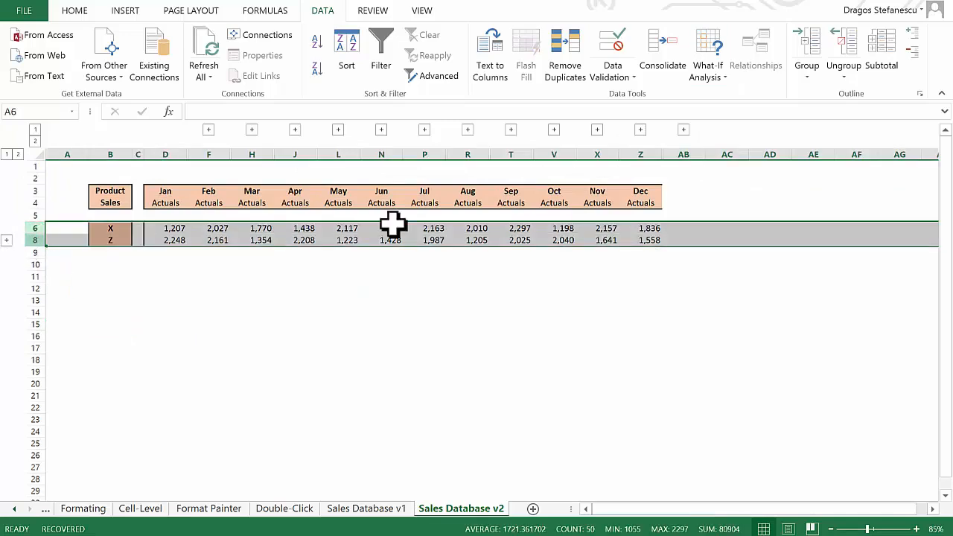
{"action": "left_click", "coordinate": [858, 41]}
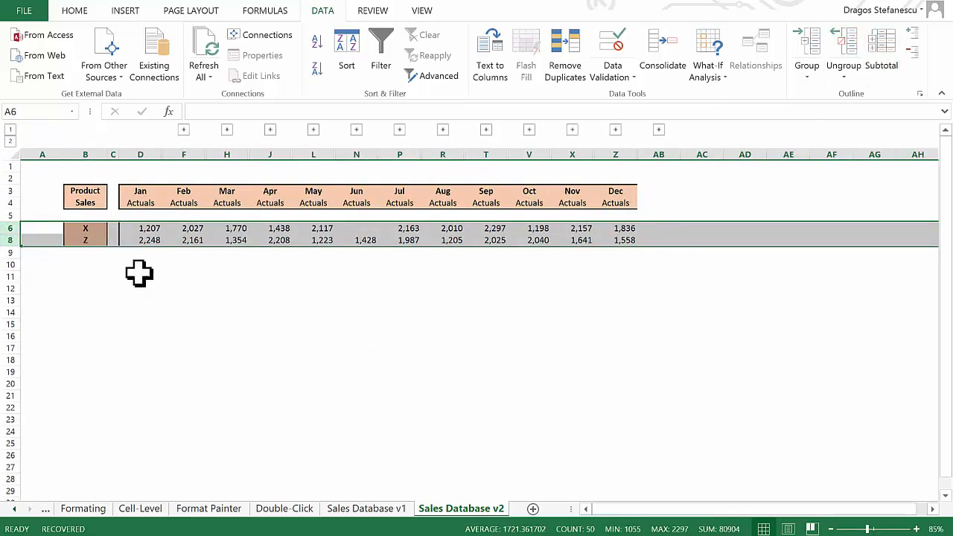
Step: Unhide row 7 of product Y between rows 6 and 8
{"action": "left_click", "coordinate": [85, 265]}
{"action": "left_click_drag", "start_coordinate": [19, 234], "coordinate": [17, 248]}
{"action": "left_click", "coordinate": [88, 296]}
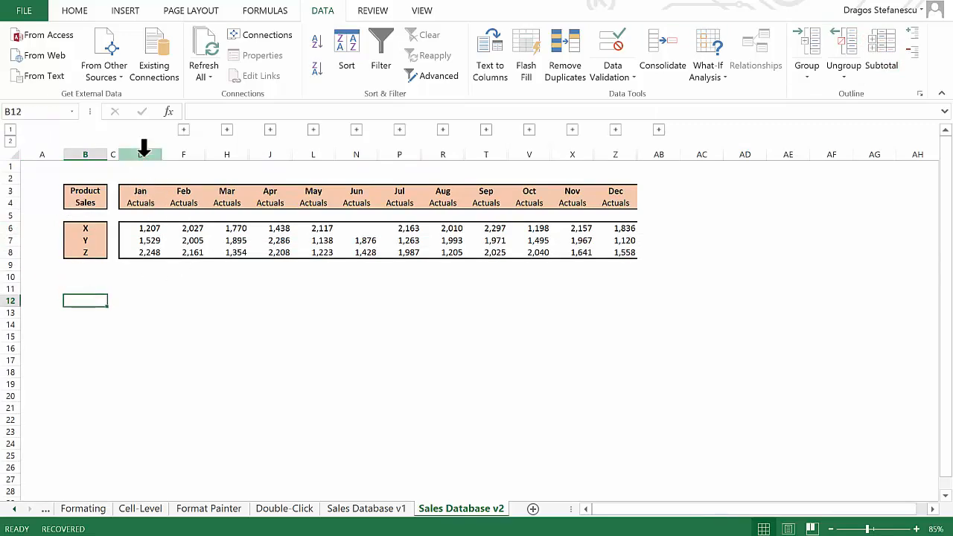
Step: Ungroup columns D to AC, and unhide the January and February Budget columns (E and G)
{"action": "left_click_drag", "start_coordinate": [141, 154], "coordinate": [716, 155]}
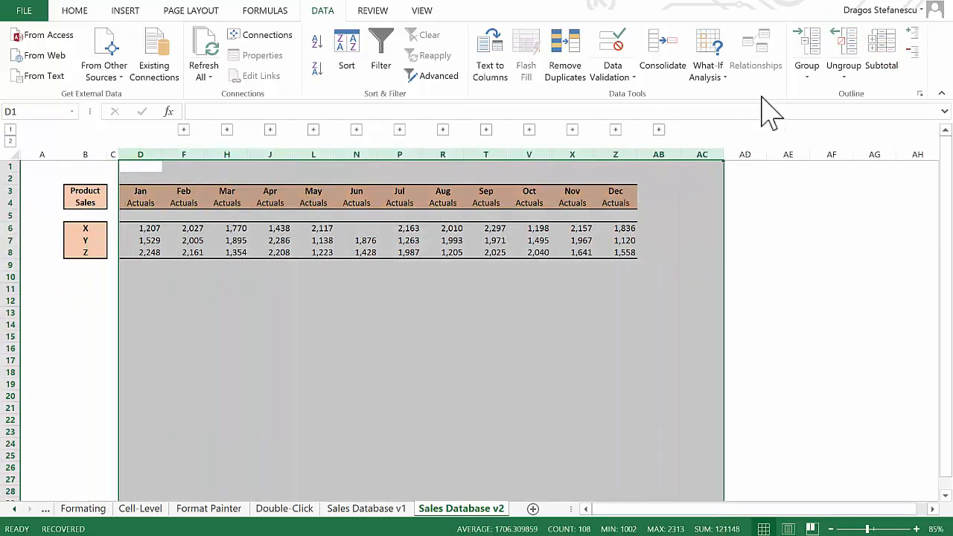
{"action": "left_click", "coordinate": [848, 43]}
{"action": "left_click", "coordinate": [243, 406]}
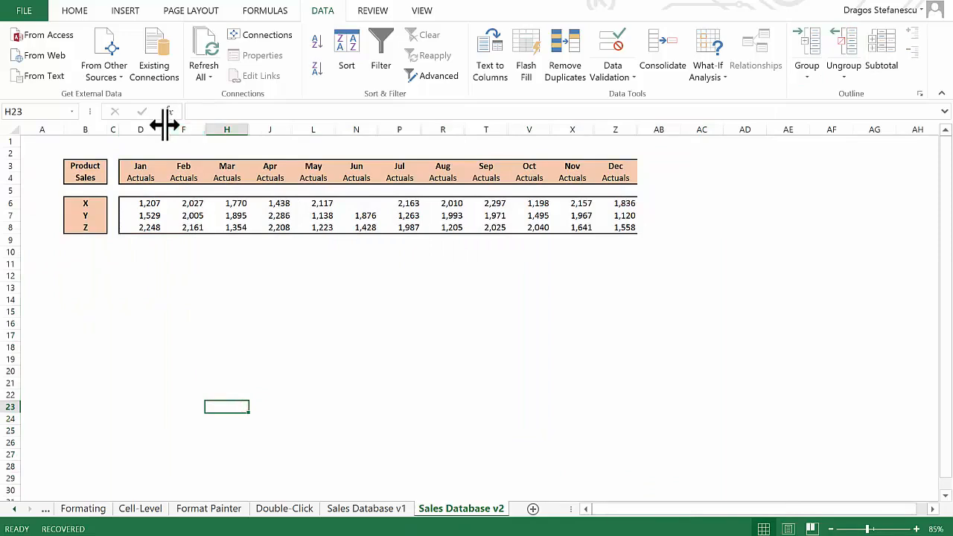
{"action": "left_click_drag", "start_coordinate": [165, 128], "coordinate": [281, 131]}
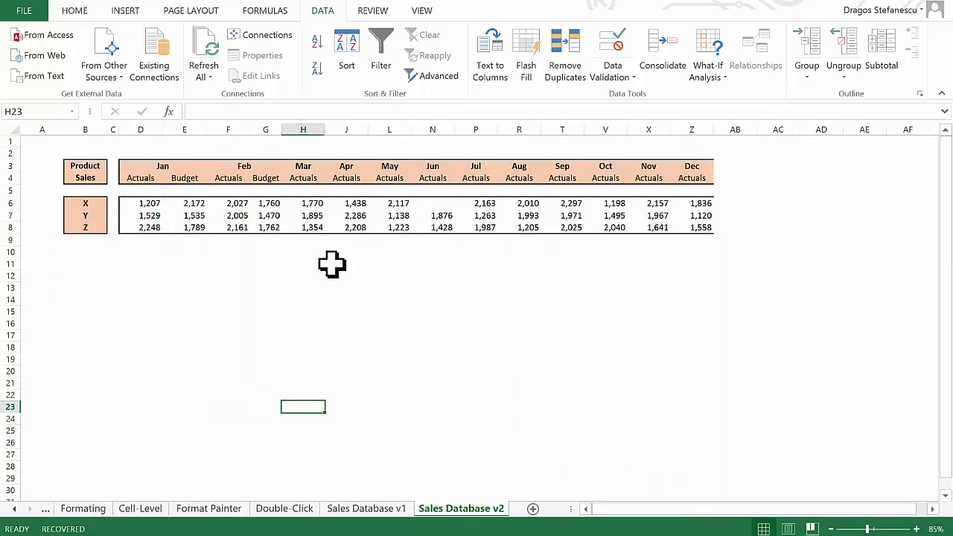